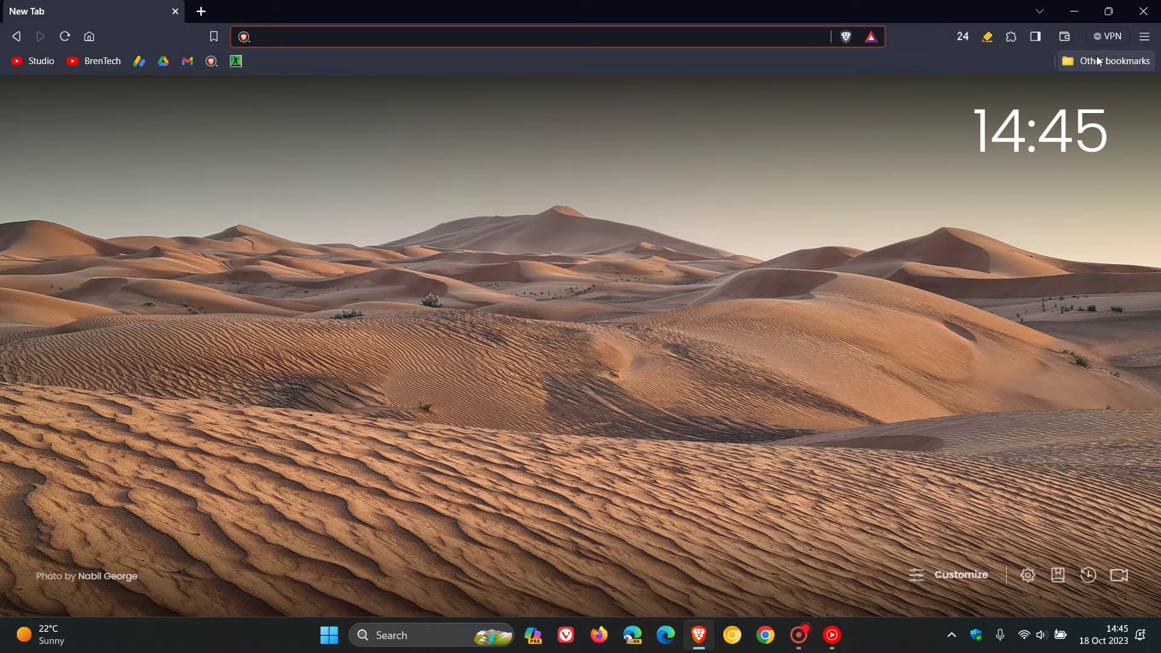
- Open the Brave Firewall + VPN panel from the toolbar and close it, twice
{"action": "left_click", "coordinate": [1103, 36]}
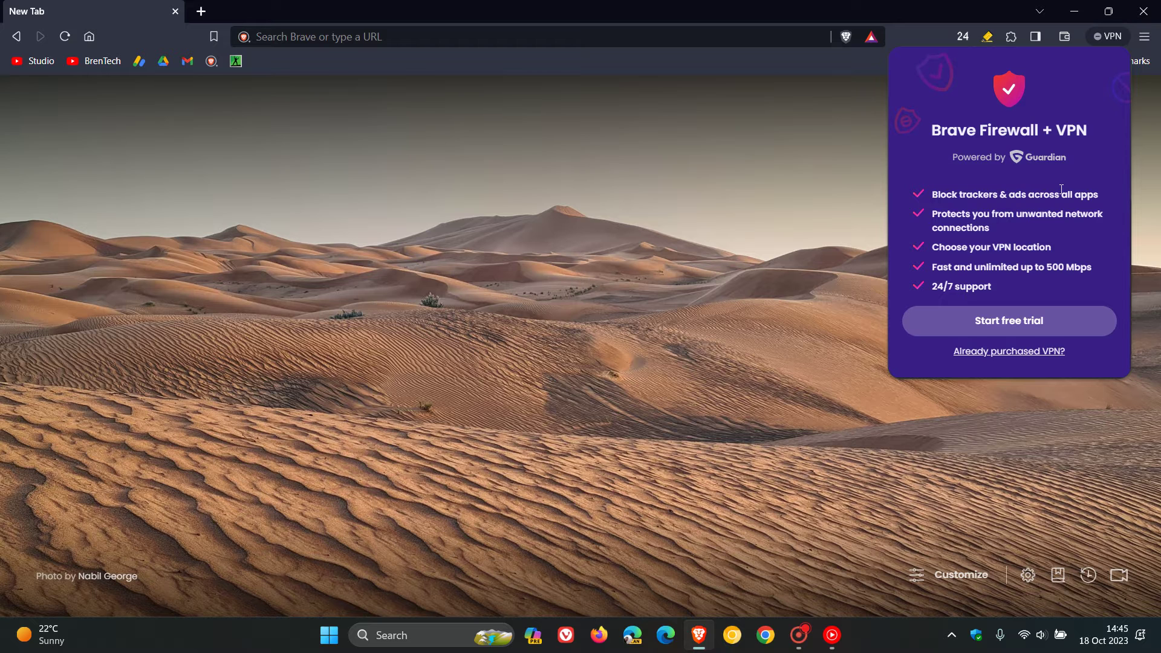
{"action": "left_click", "coordinate": [766, 216]}
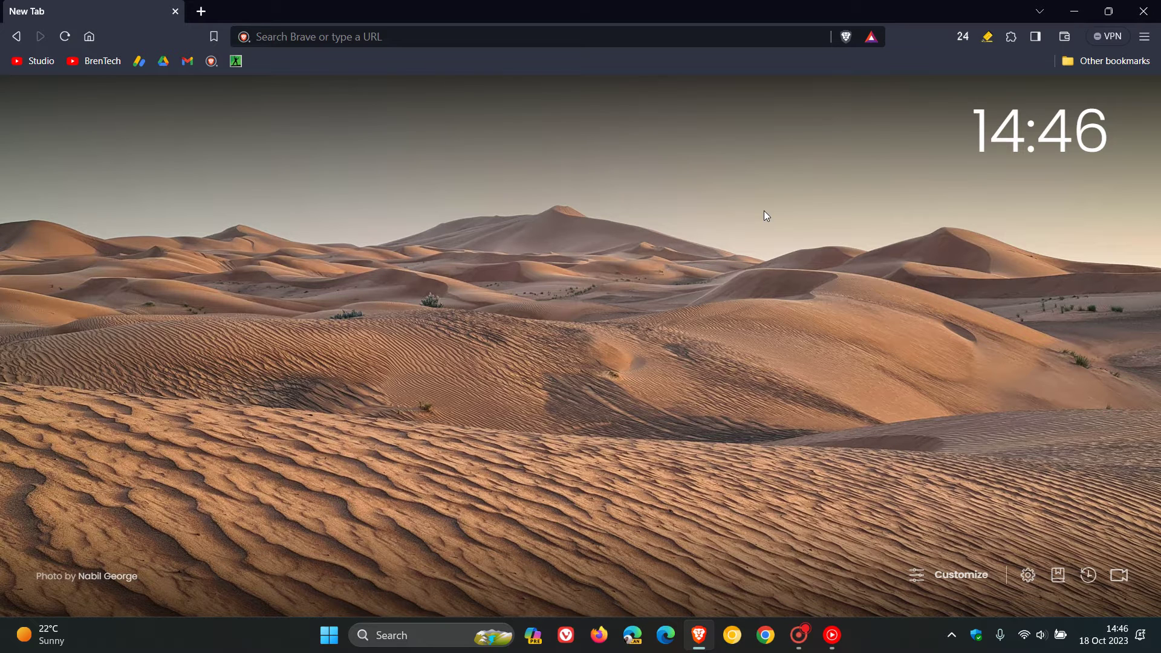
{"action": "left_click", "coordinate": [1109, 36]}
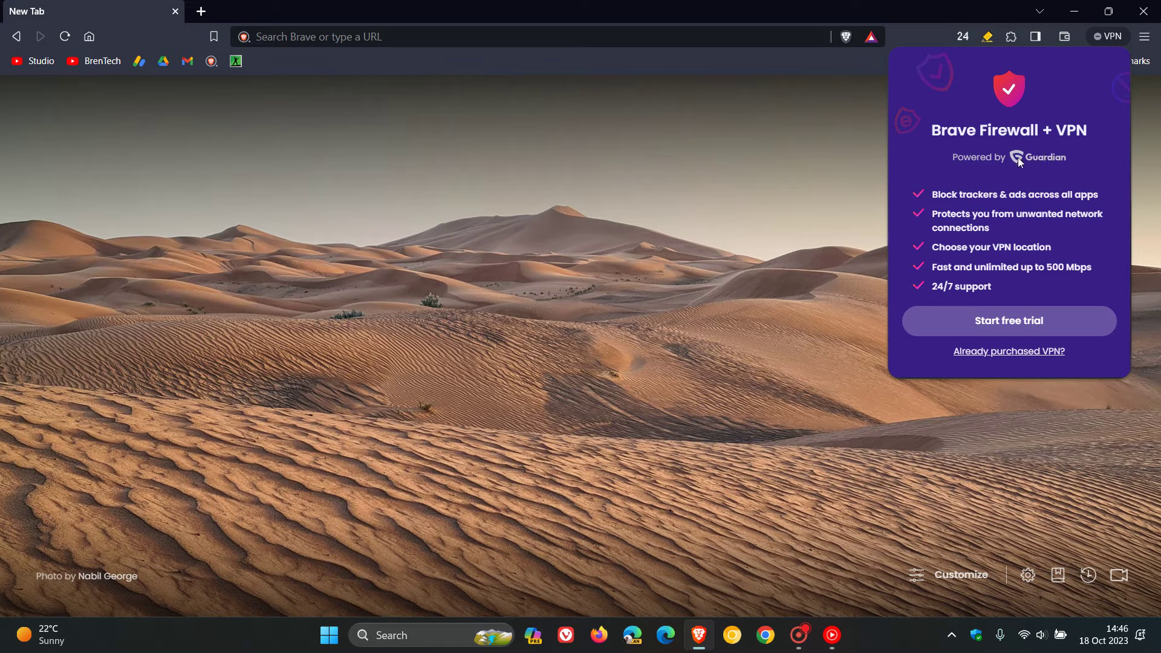
{"action": "left_click", "coordinate": [768, 239]}
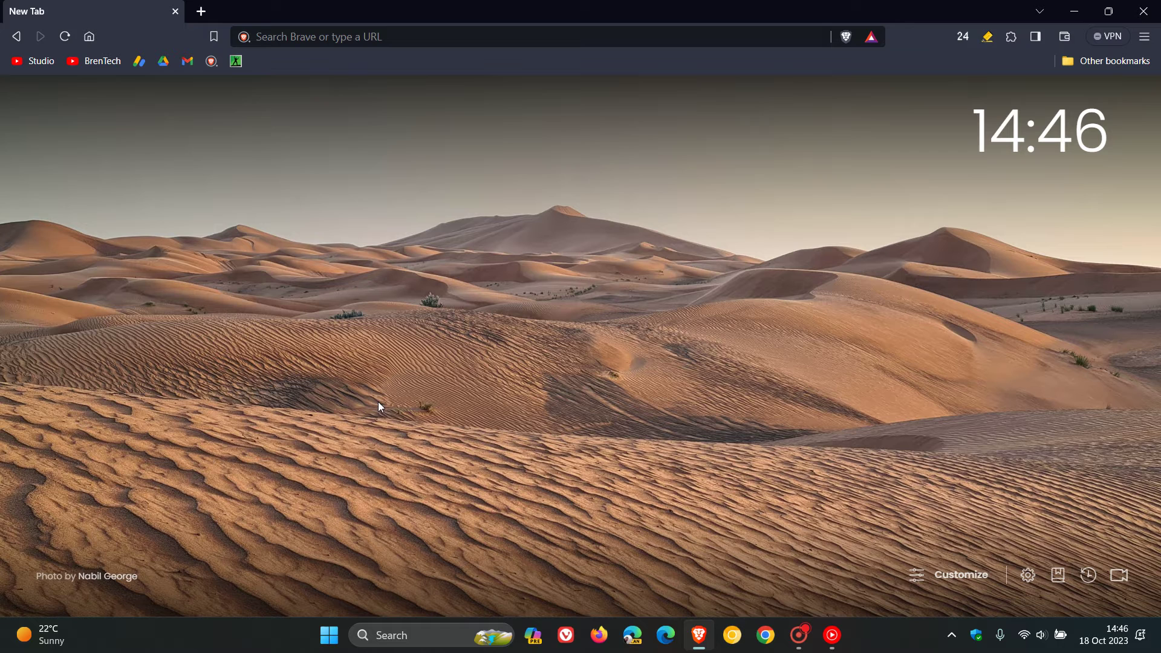
- Confirm Brave VPN Wireguard Service is Off in Settings' Startup apps, then minimize Settings
{"action": "left_click", "coordinate": [330, 635]}
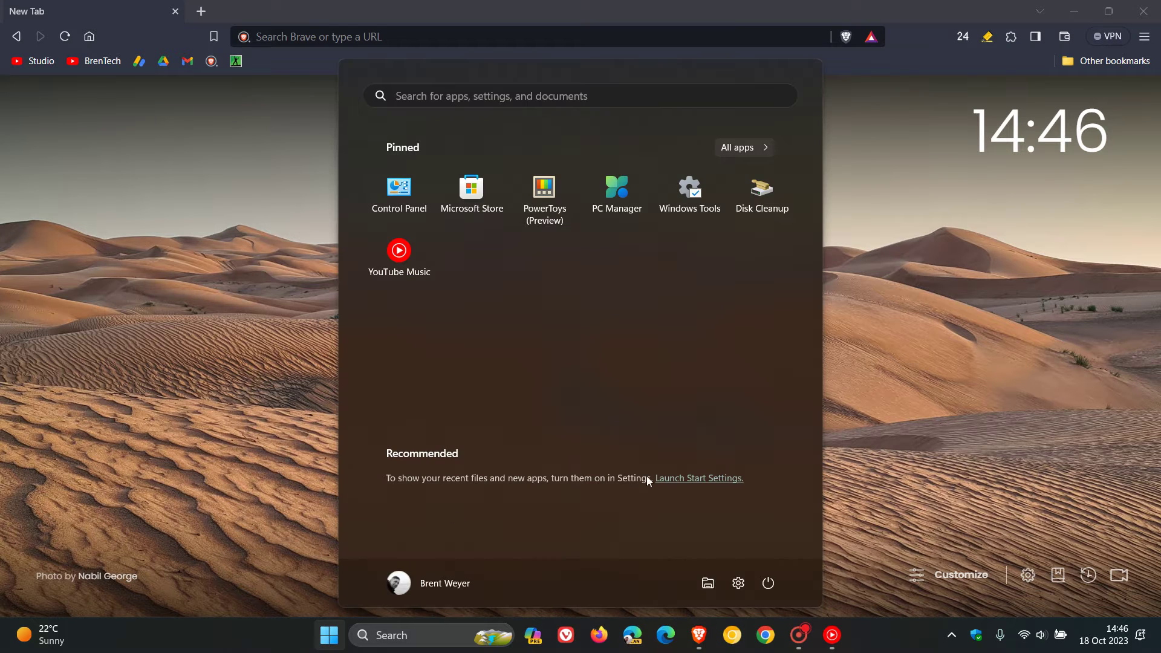
{"action": "left_click", "coordinate": [738, 583]}
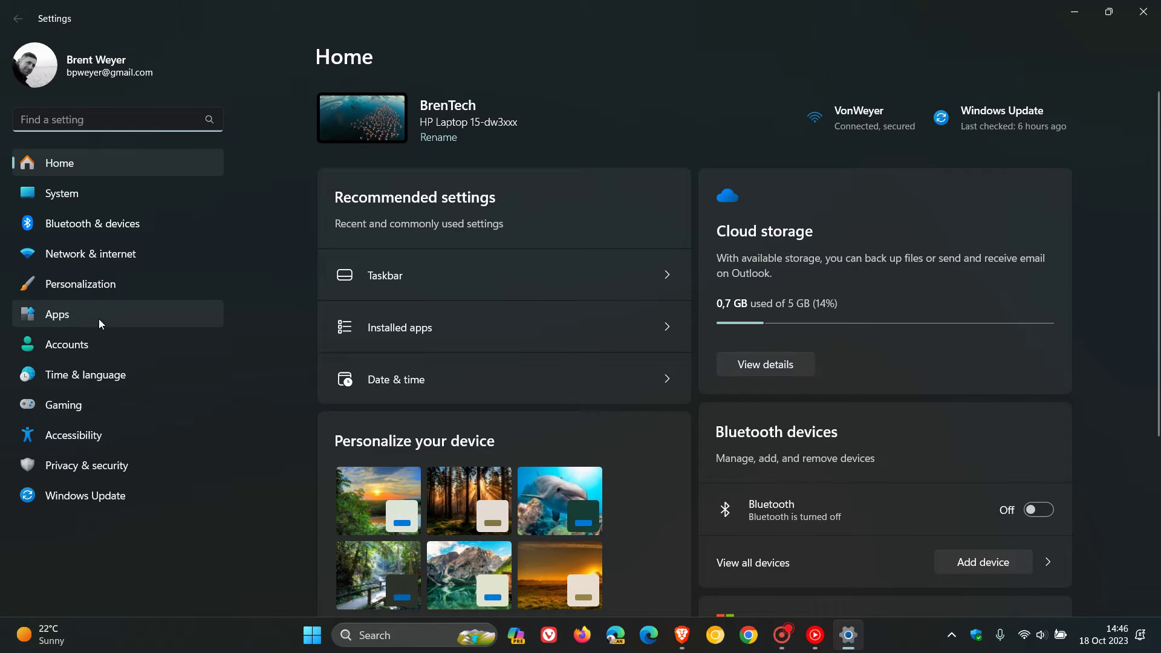
{"action": "left_click", "coordinate": [100, 319]}
{"action": "left_click", "coordinate": [702, 495]}
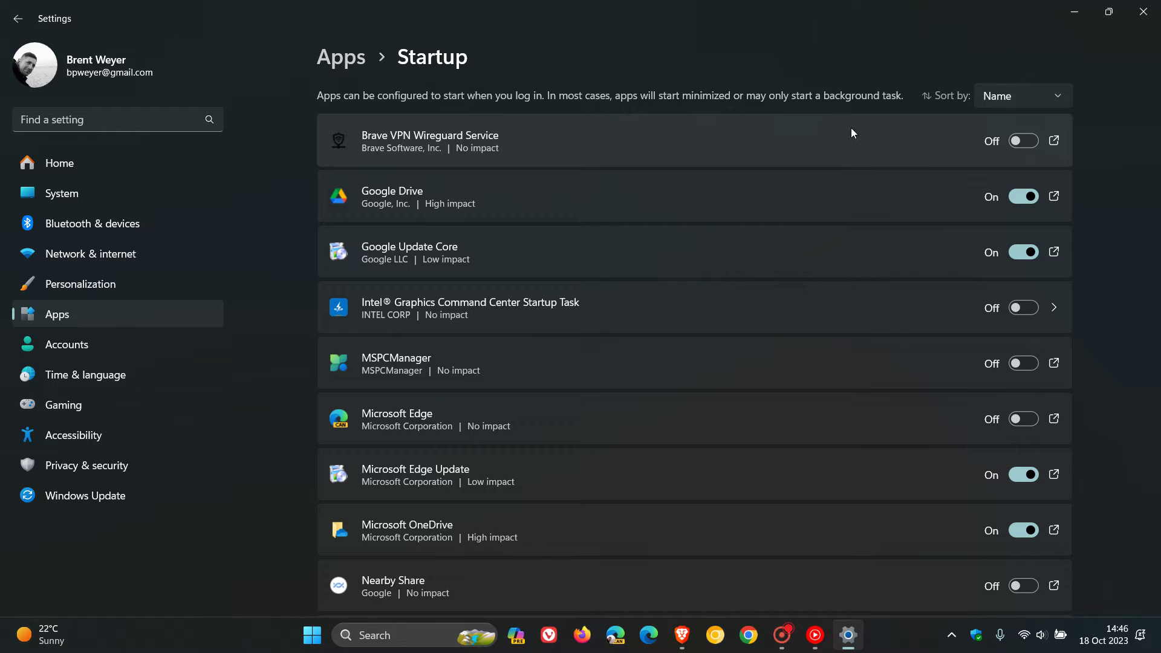
{"action": "left_click", "coordinate": [1073, 13]}
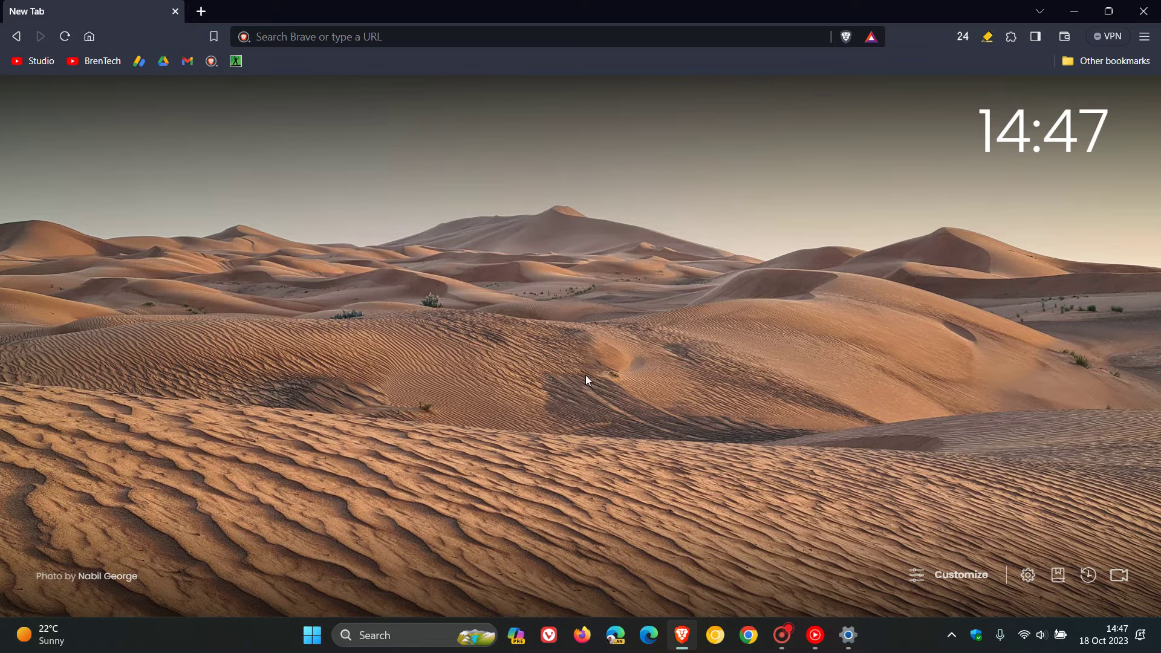
- Launch Services from Windows search and scroll down to the Brave Vpn entries
{"action": "left_click", "coordinate": [400, 636]}
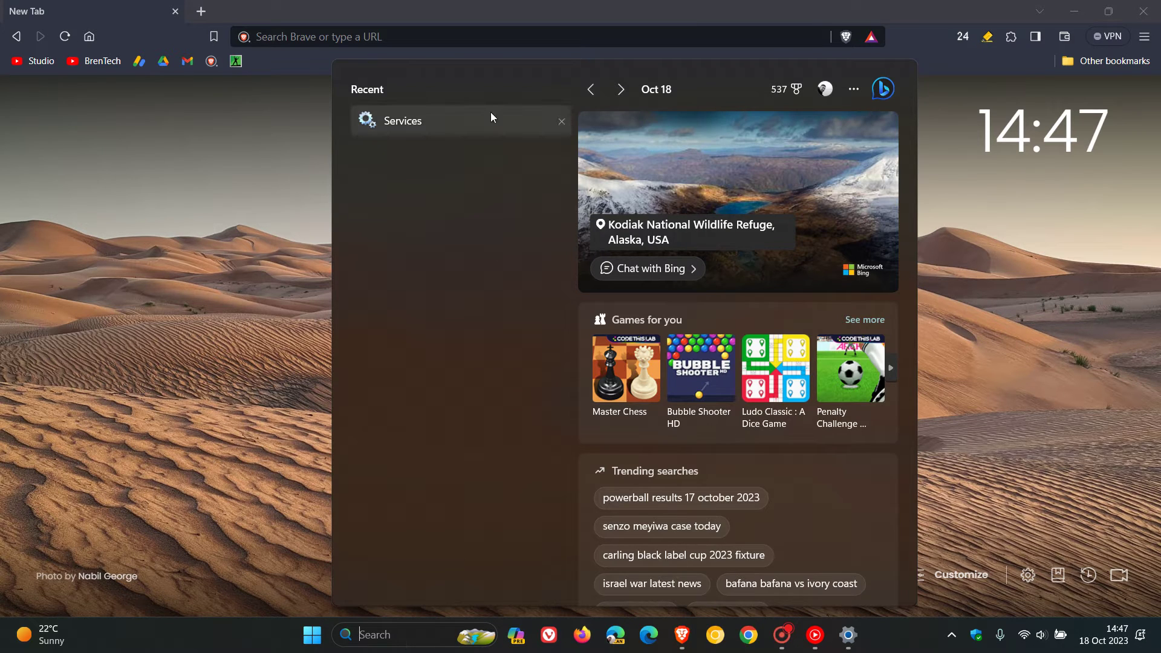
{"action": "left_click", "coordinate": [489, 121]}
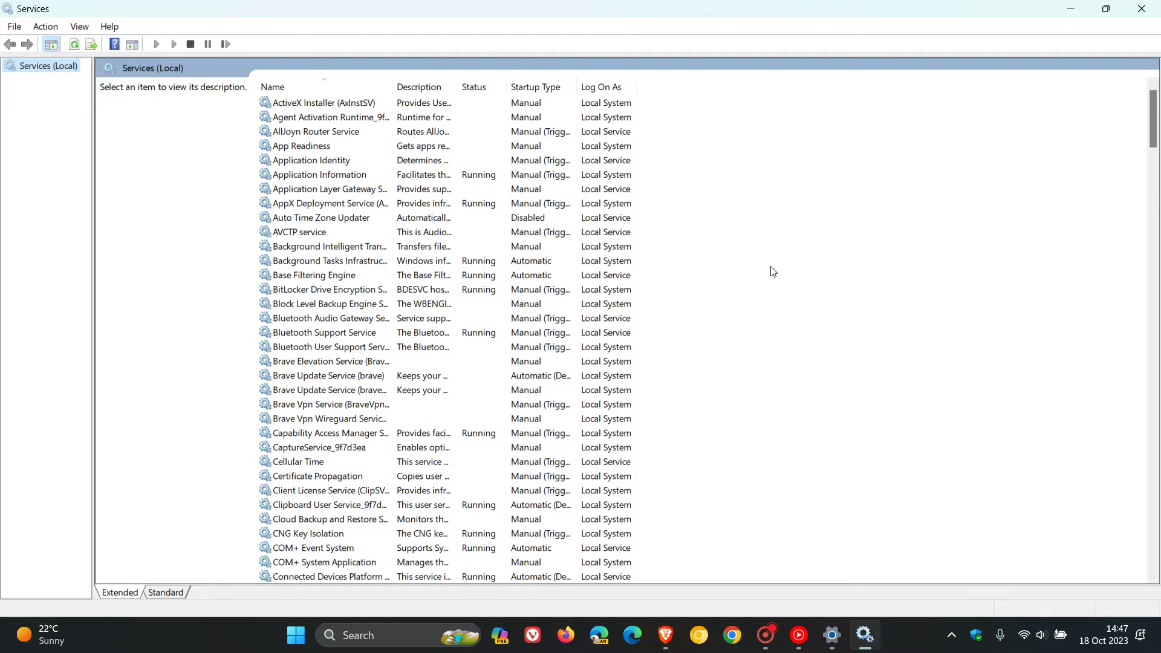
{"action": "scroll", "coordinate": [775, 262], "scroll_direction": "down", "scroll_amount": 1}
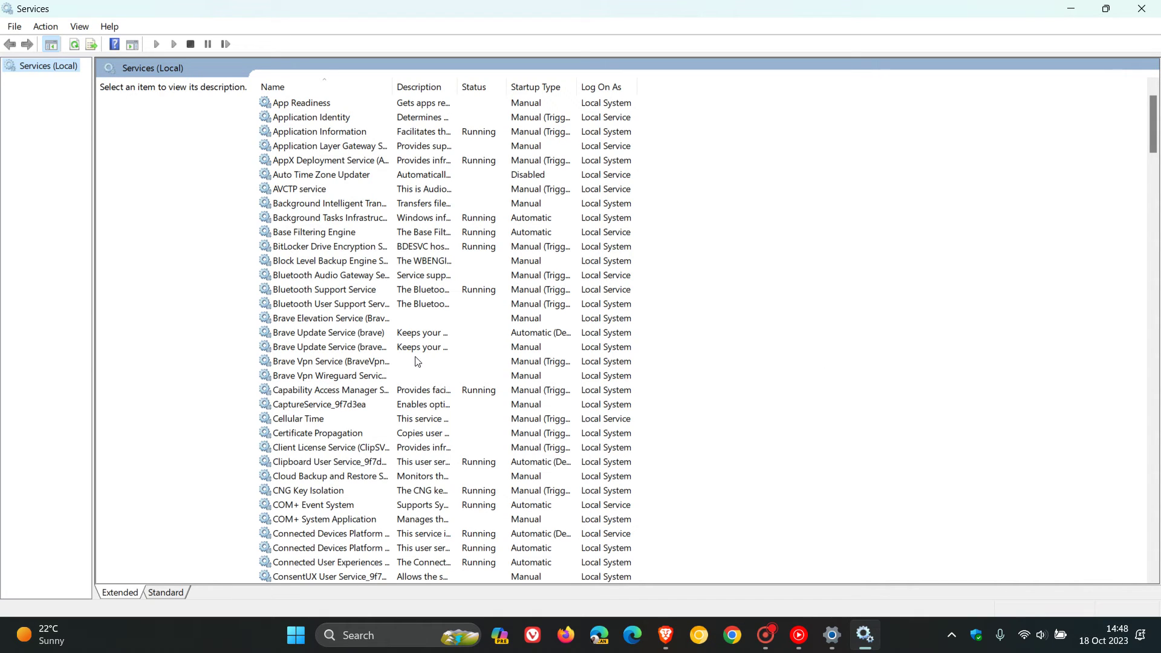
- Set Brave Vpn Service's startup type to Disabled and apply it
{"action": "left_click", "coordinate": [367, 366]}
{"action": "double_click", "coordinate": [367, 365]}
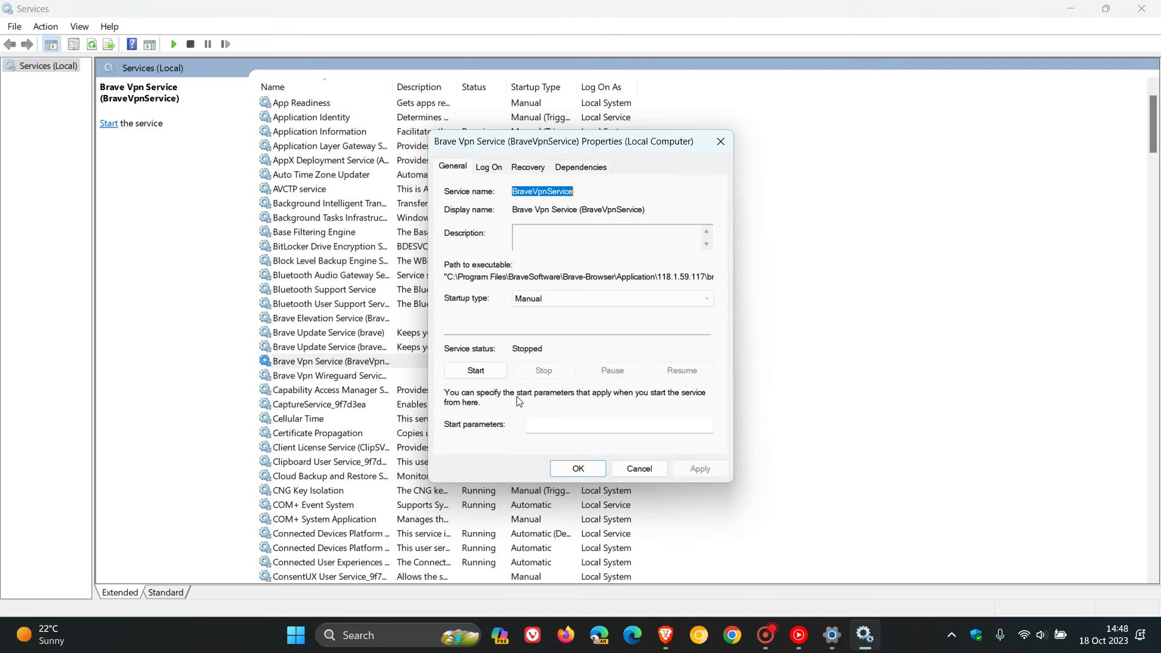
{"action": "left_click", "coordinate": [611, 301]}
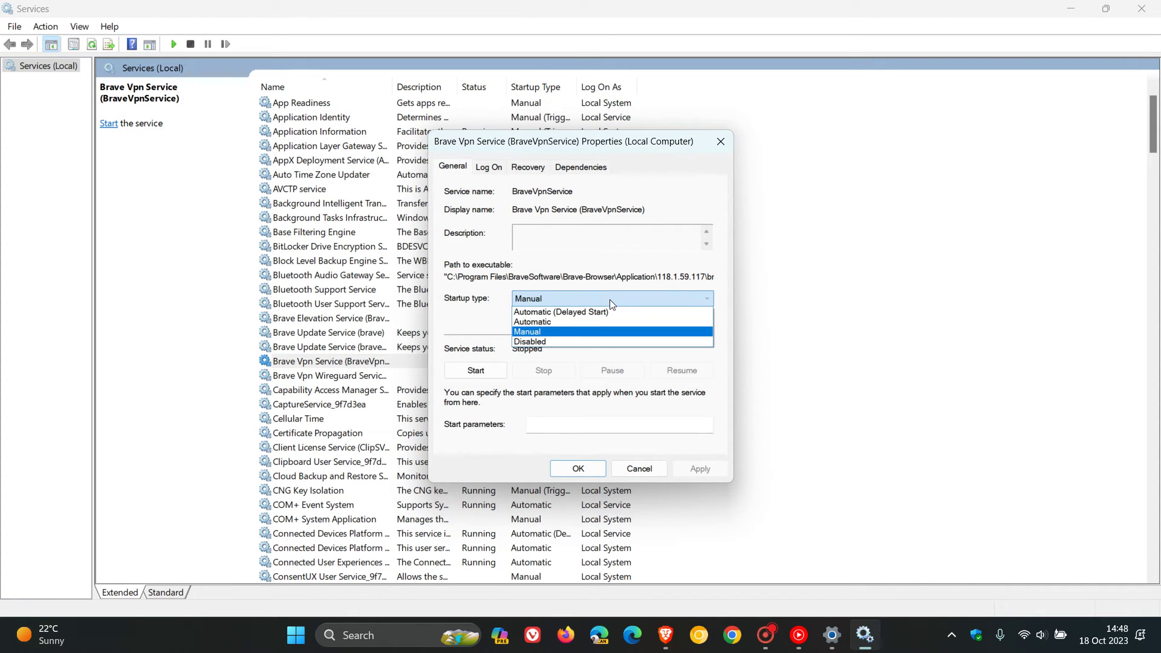
{"action": "left_click", "coordinate": [611, 342]}
{"action": "left_click", "coordinate": [694, 472]}
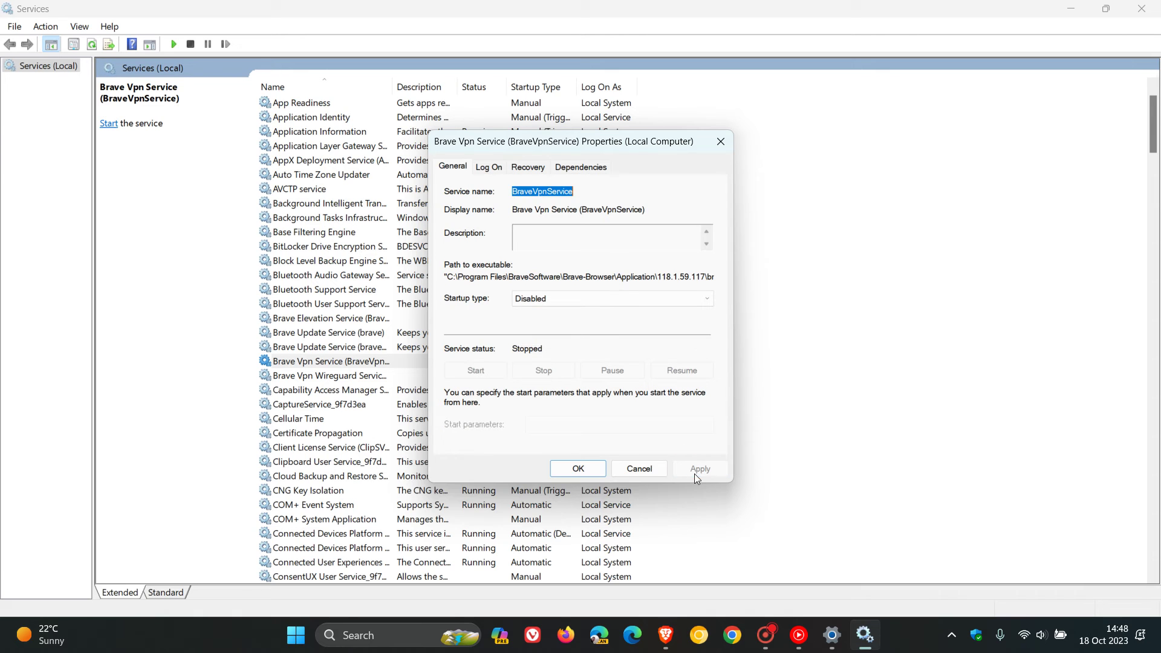
{"action": "left_click", "coordinate": [581, 470]}
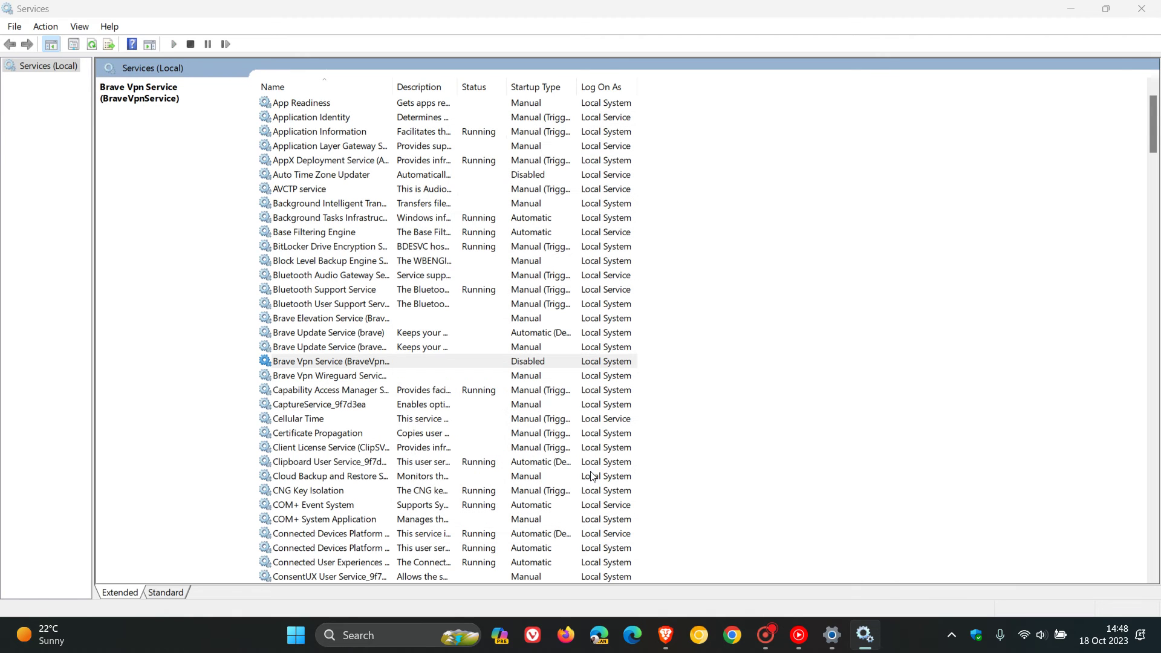
- Set Brave Vpn Wireguard Service's startup type to Disabled and apply it
{"action": "double_click", "coordinate": [520, 378]}
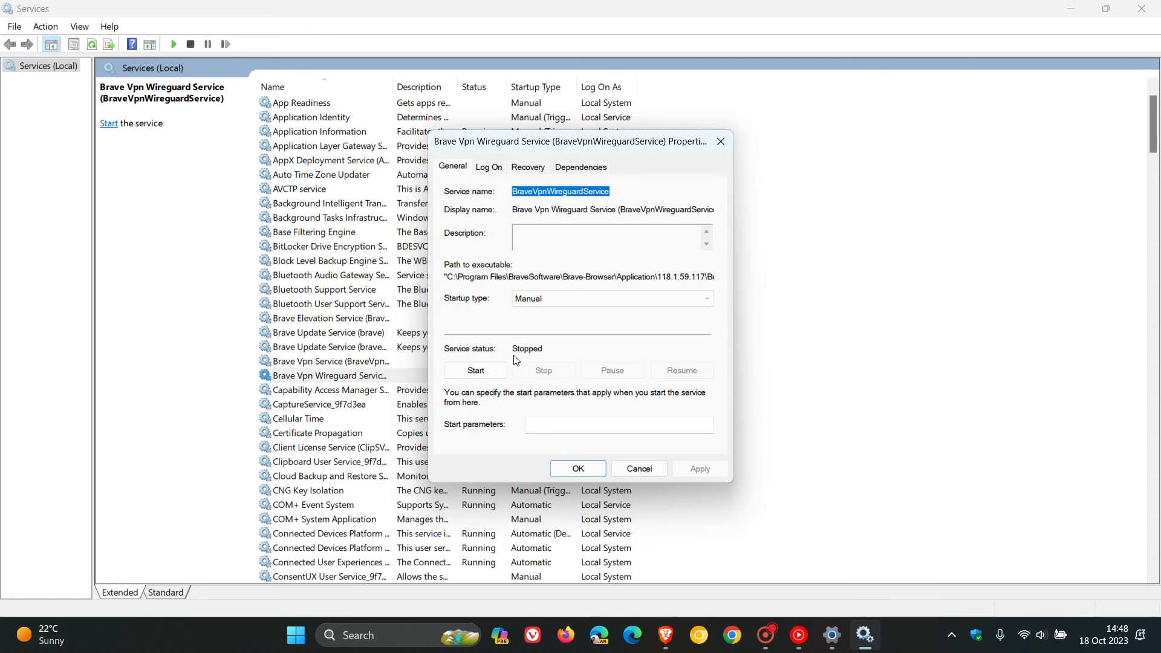
{"action": "left_click", "coordinate": [554, 298]}
{"action": "left_click", "coordinate": [559, 341]}
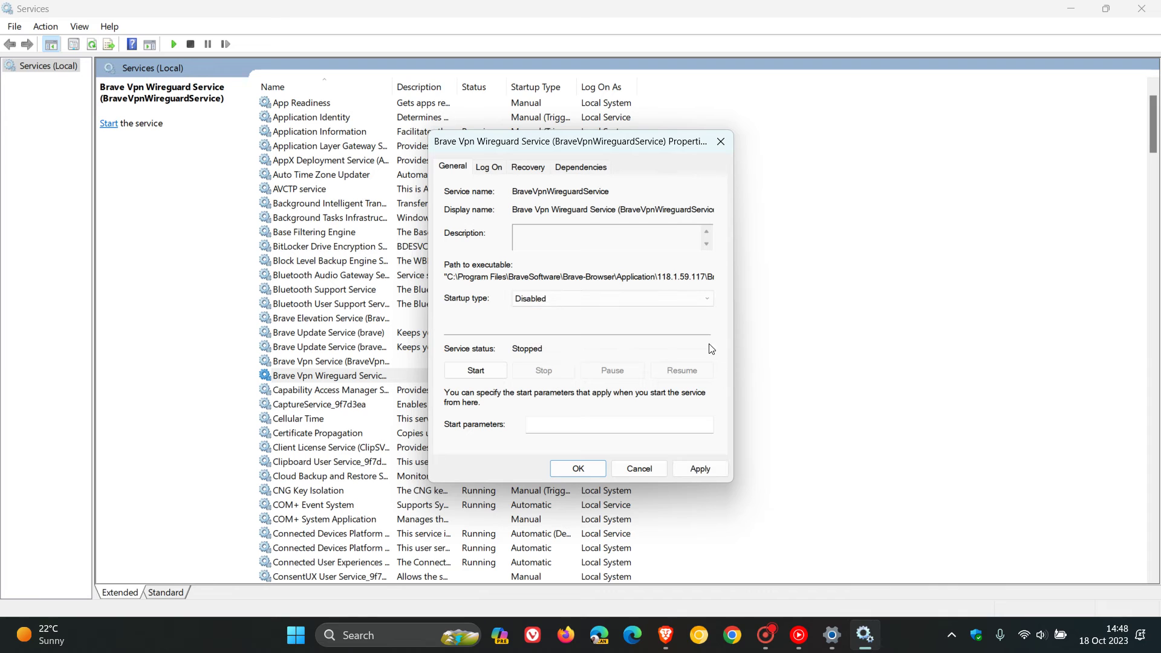
{"action": "left_click", "coordinate": [702, 470]}
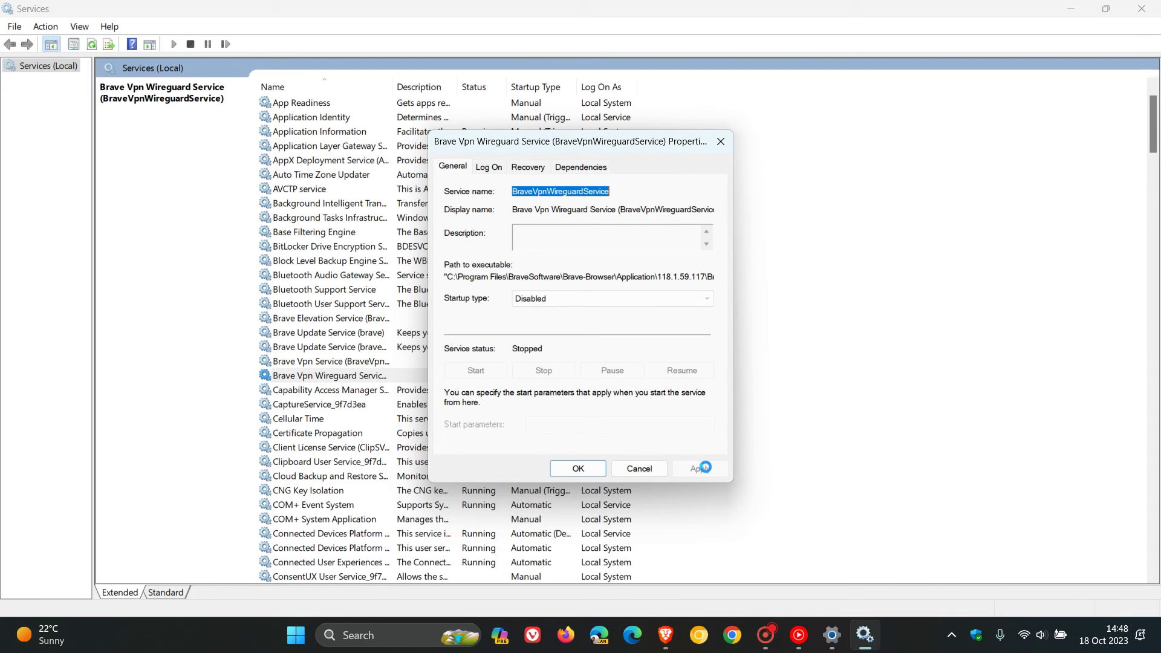
{"action": "left_click", "coordinate": [578, 469]}
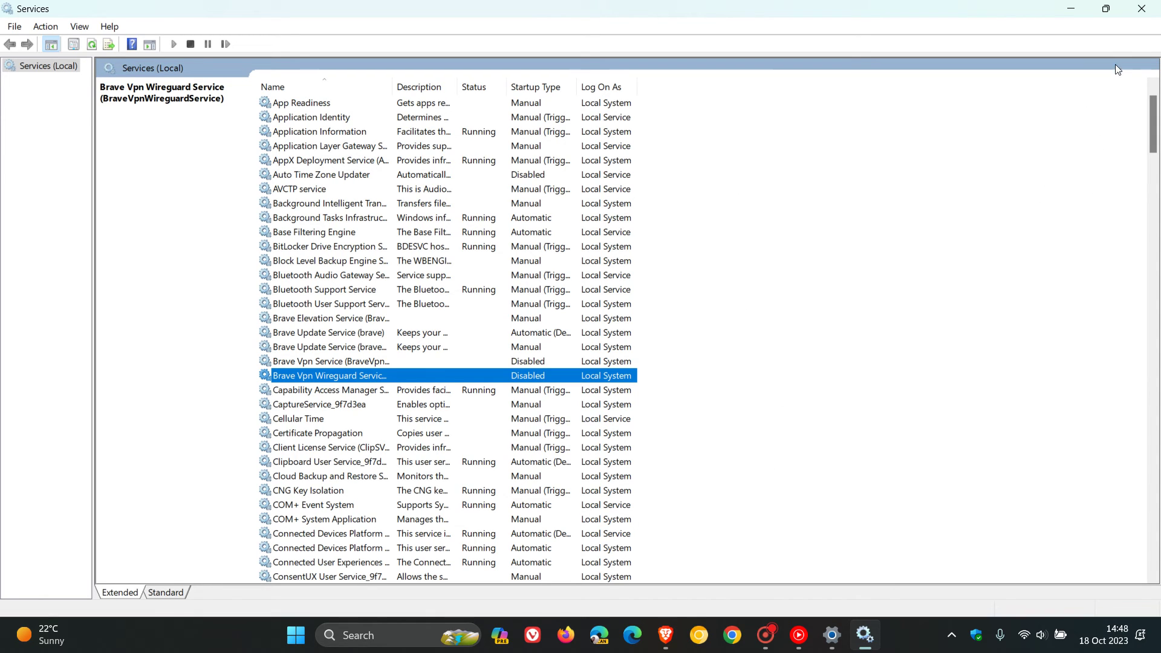
- Minimize the Services window to bring Brave Browser to the front
{"action": "left_click", "coordinate": [1072, 9]}
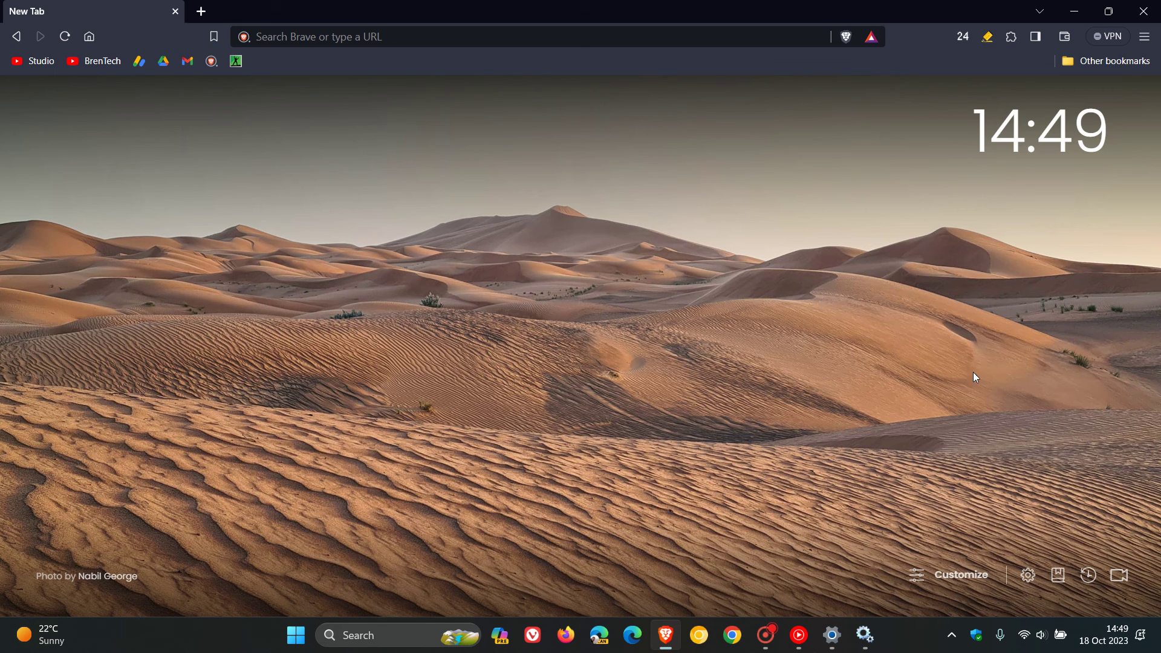
{"action": "left_click", "coordinate": [865, 636]}
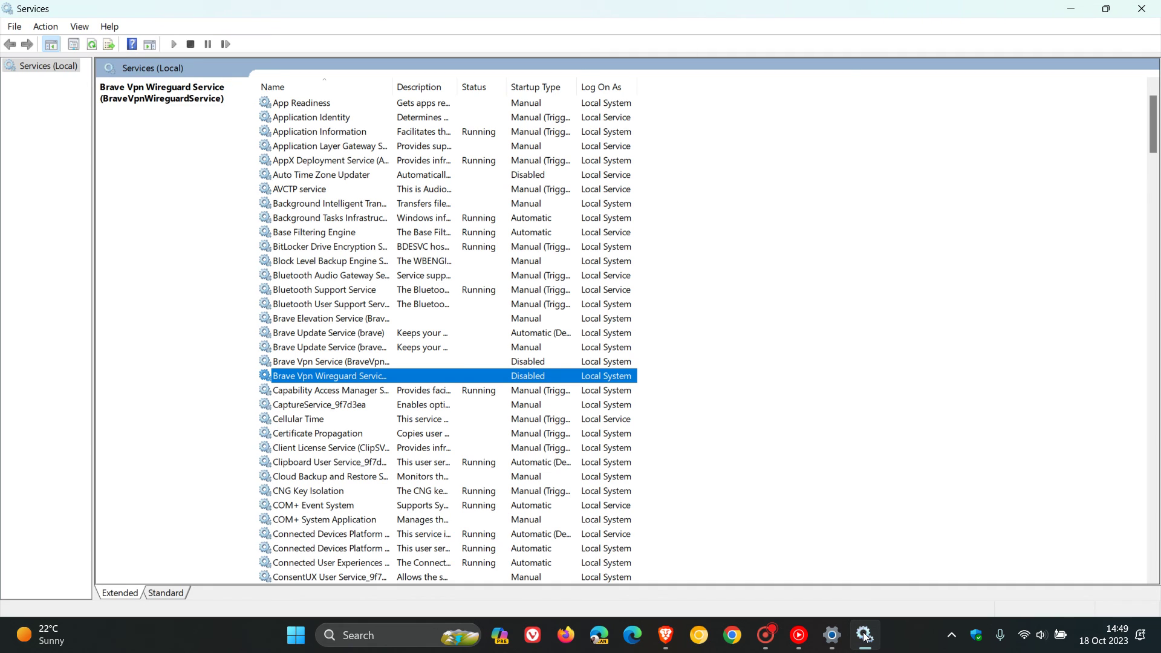
{"action": "left_click", "coordinate": [865, 636]}
- Recheck the Startup apps list, minimize Settings, then open and close the Brave VPN panel
{"action": "left_click", "coordinate": [833, 635]}
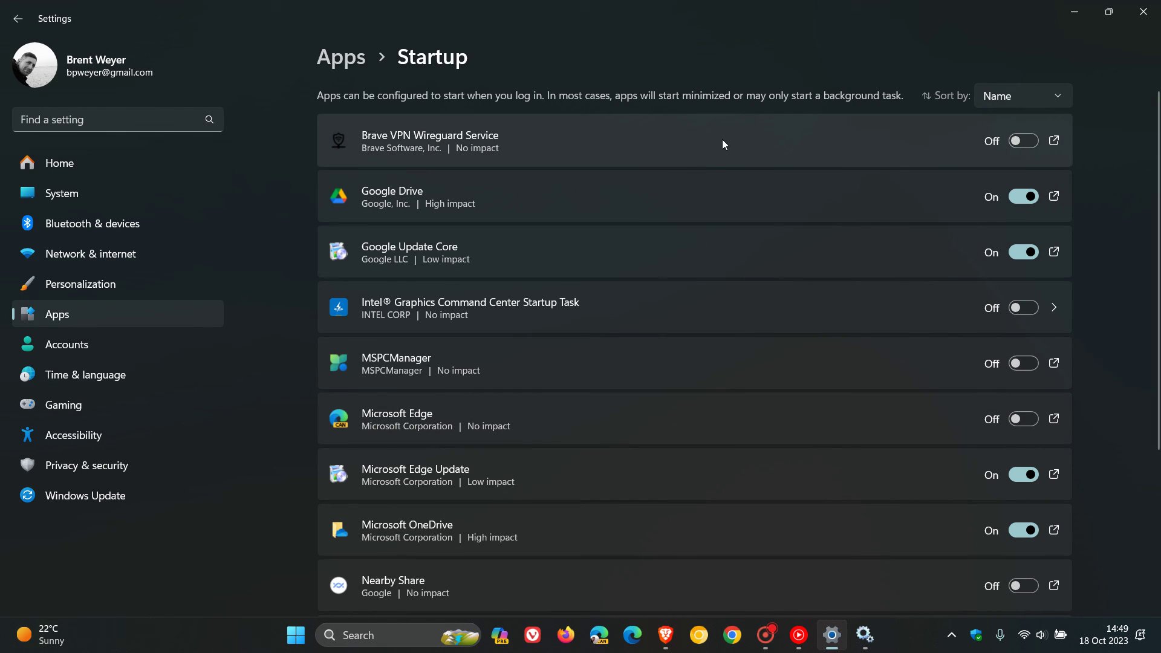
{"action": "left_click", "coordinate": [1075, 13]}
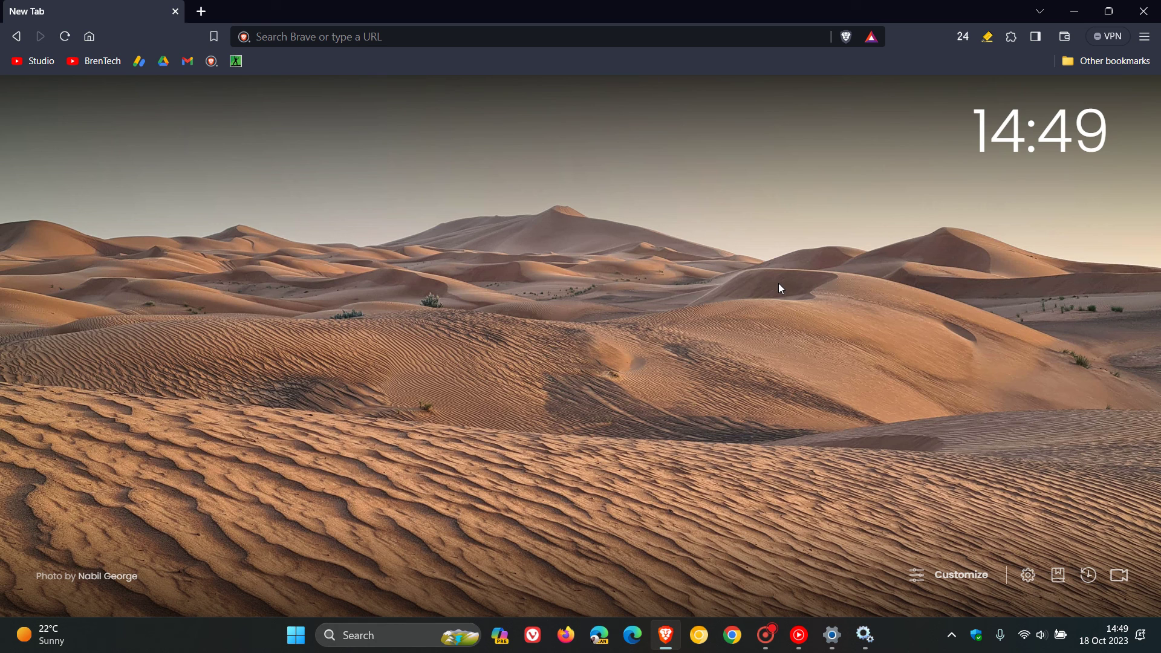
{"action": "left_click", "coordinate": [1111, 35]}
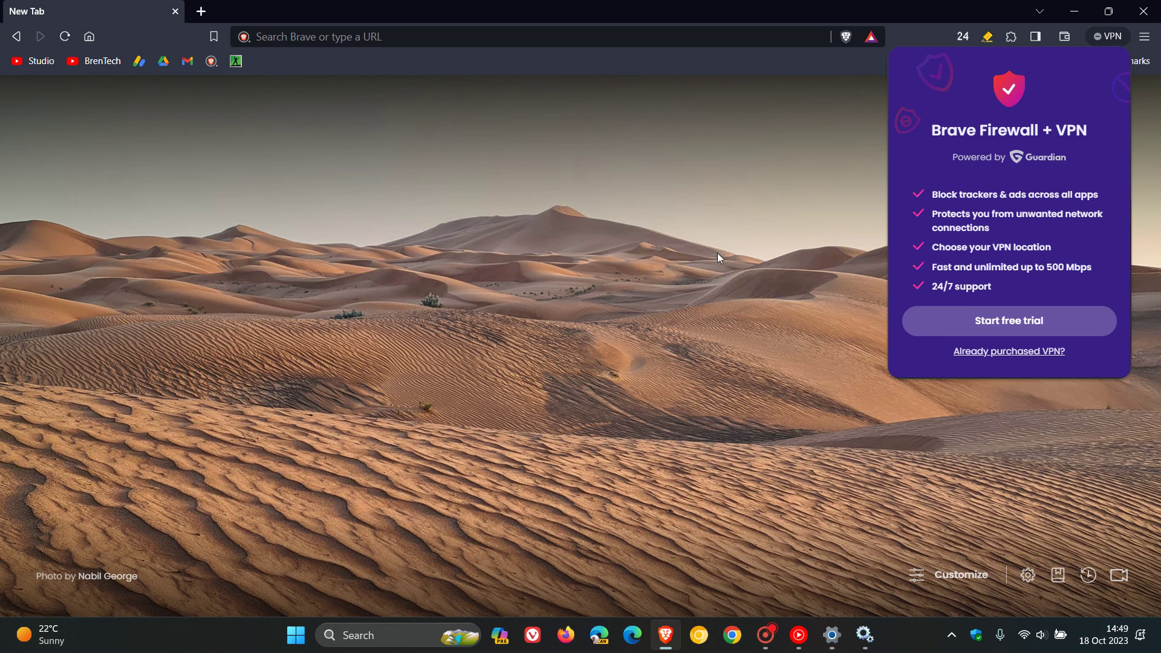
{"action": "left_click", "coordinate": [767, 253]}
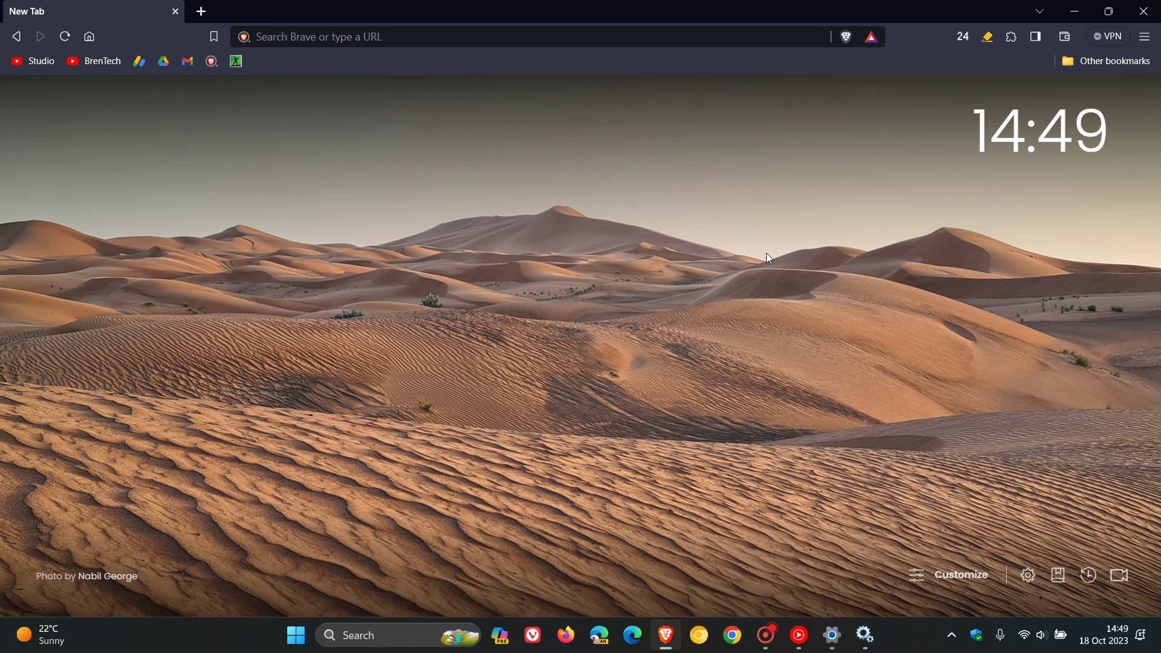